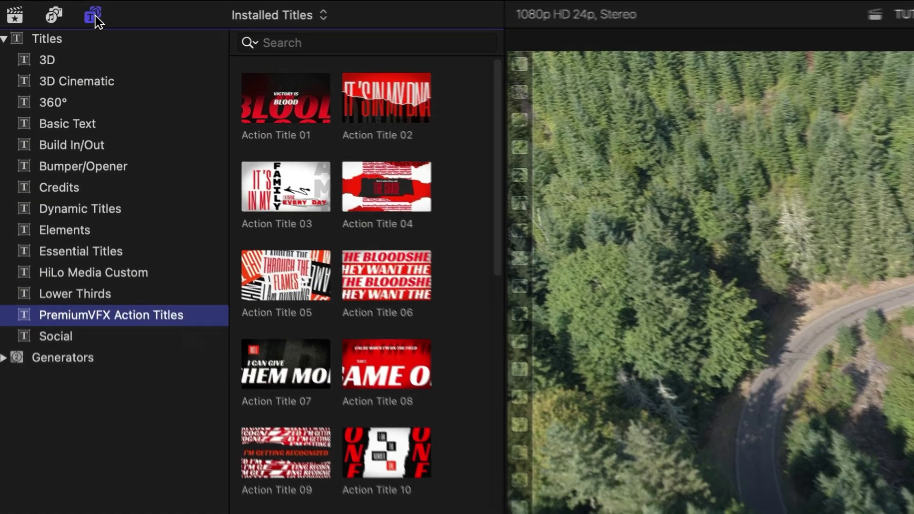
Step: Hide the browser sidebar to widen the Action Titles grid, then scroll through the title previews
click(95, 15)
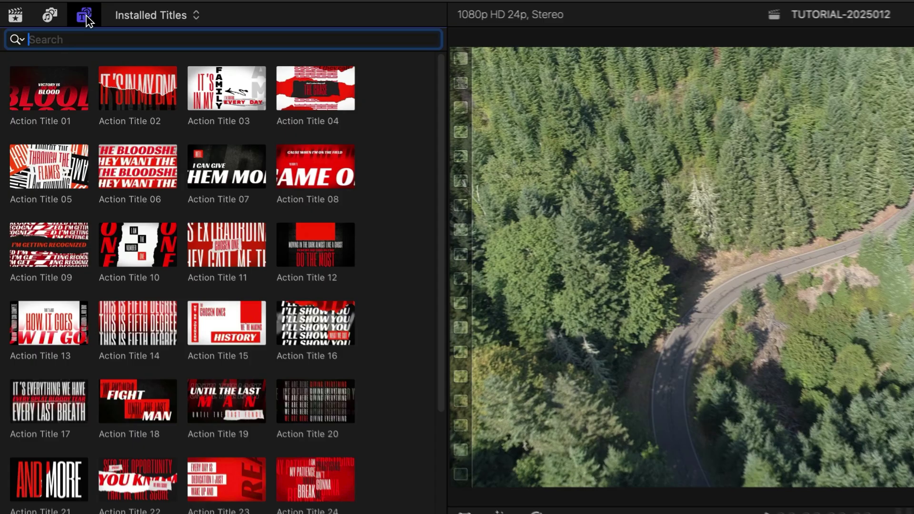
drag(437, 302, 429, 408)
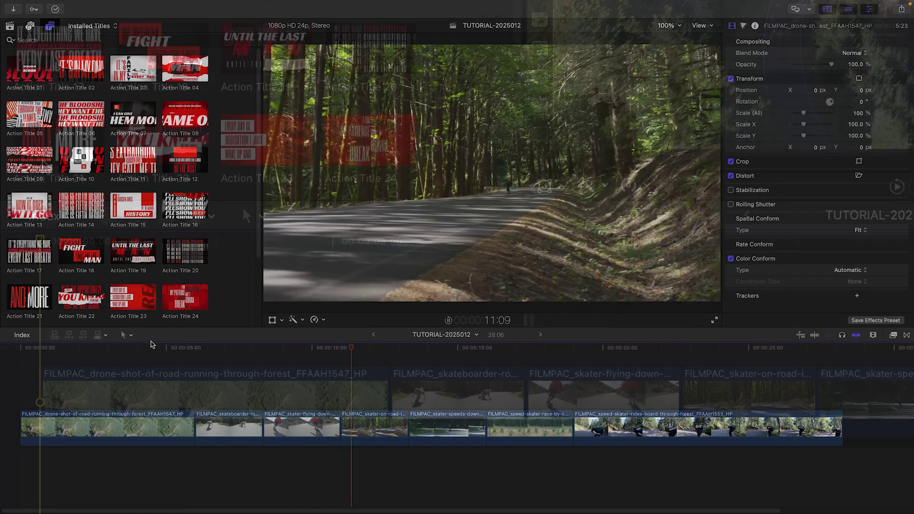
Step: Drop Action Title 21 at the start of the timeline over the drone clip and play it
drag(29, 297, 11, 395)
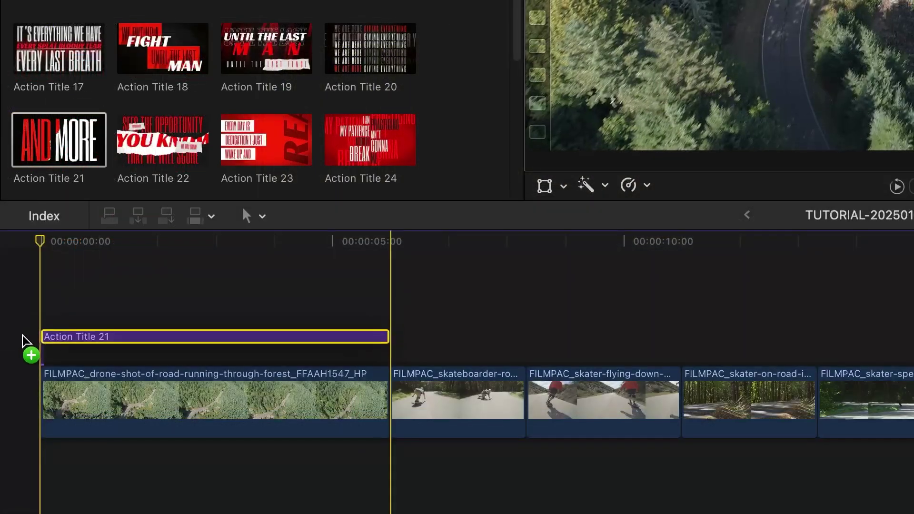
drag(22, 341, 26, 336)
key(space)
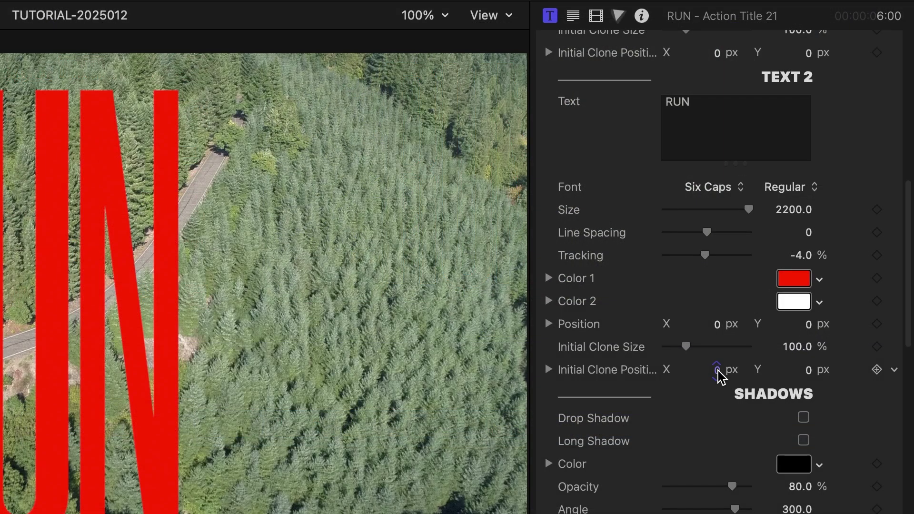
Step: Offset the RUN clone sideways and recolour RUN crimson to match EPIC
drag(720, 376, 733, 376)
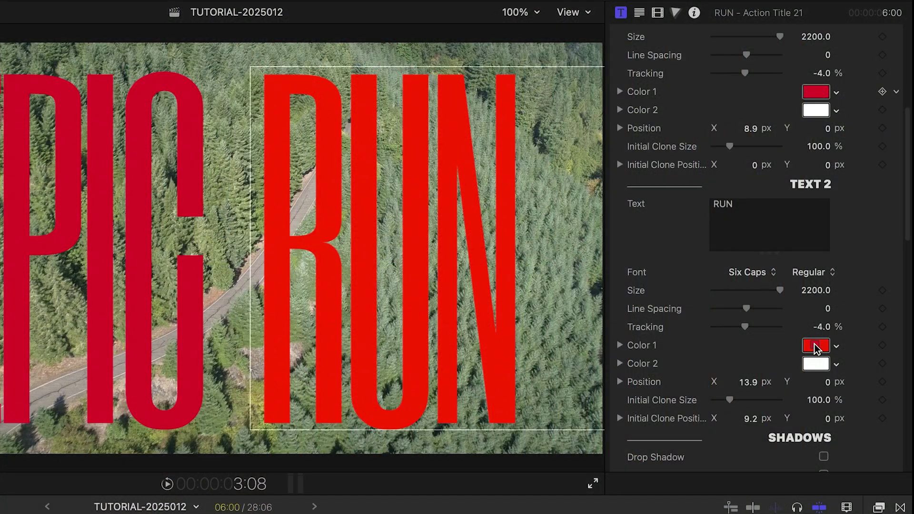
drag(814, 344, 814, 344)
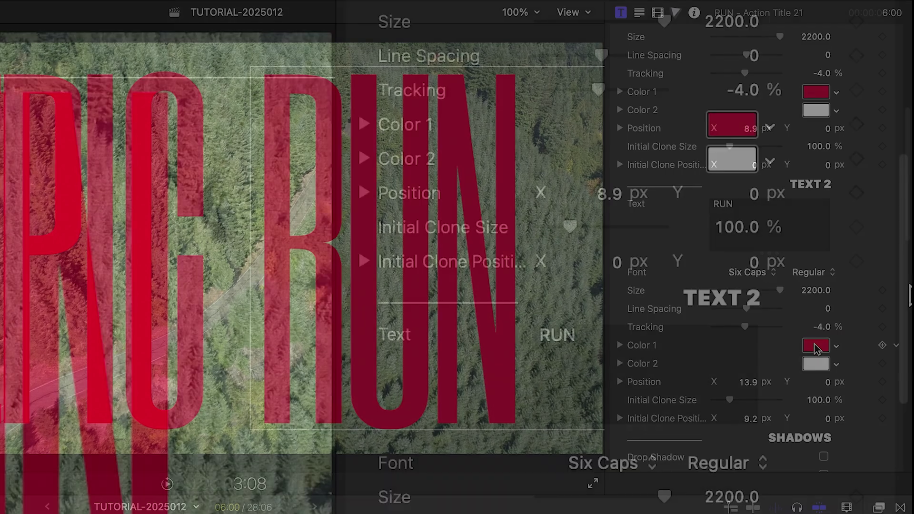
drag(907, 190, 911, 282)
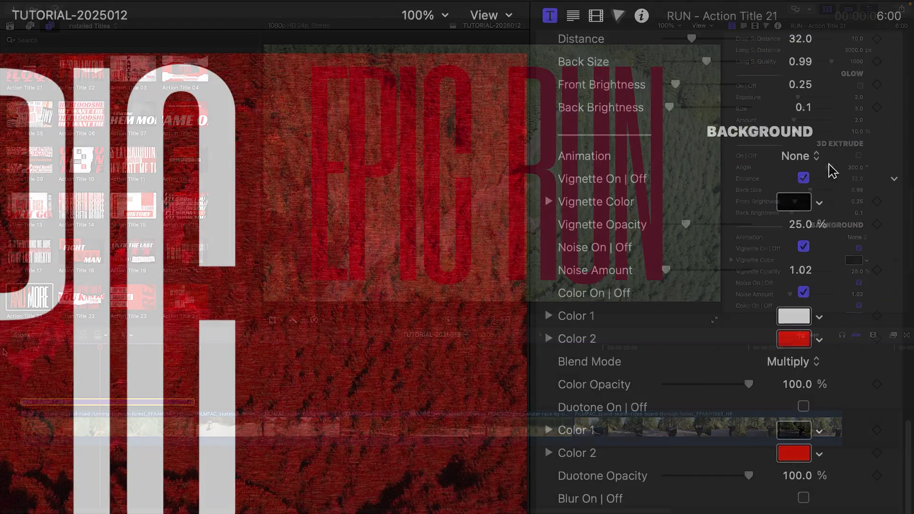
Step: Set the title's background Animation pop-up to fade in and out
click(809, 159)
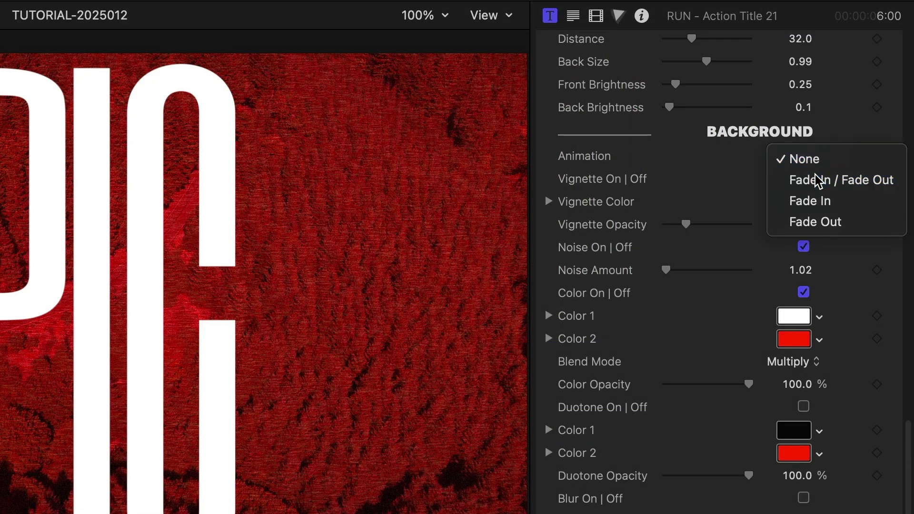
click(816, 177)
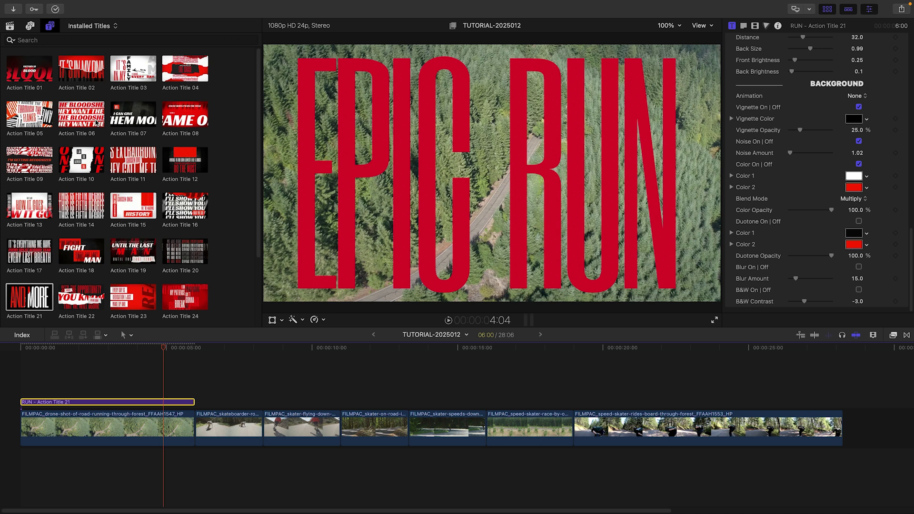
Step: Add Action Title 01 right after EPIC RUN and preview it
drag(196, 321, 199, 403)
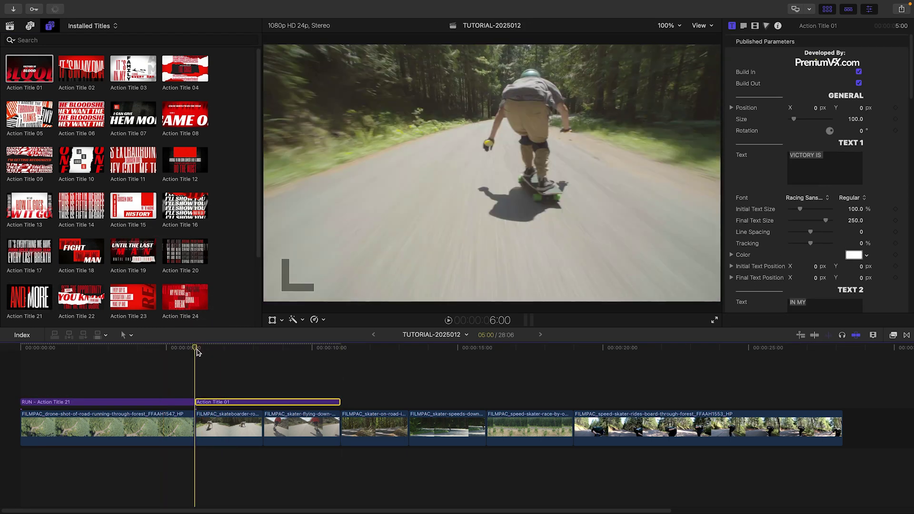
key(space)
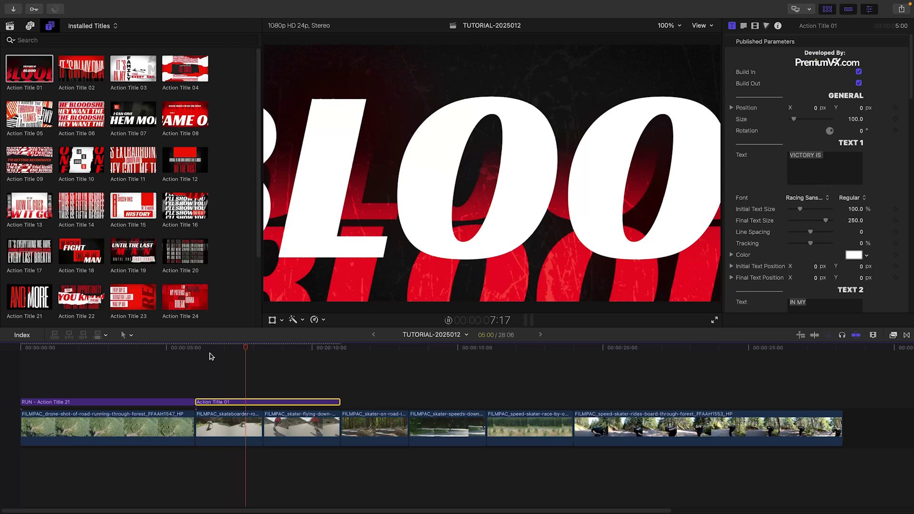
key(space)
Step: Turn off Color On and Duotone On, finish the text SPEED IS BLOOD, and colour the second line red
scroll(857, 181, down, 15)
click(858, 175)
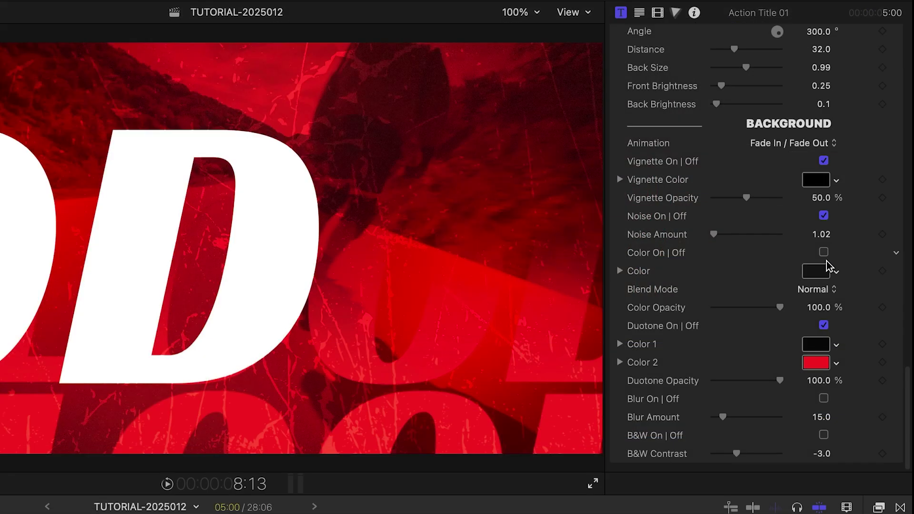
click(824, 325)
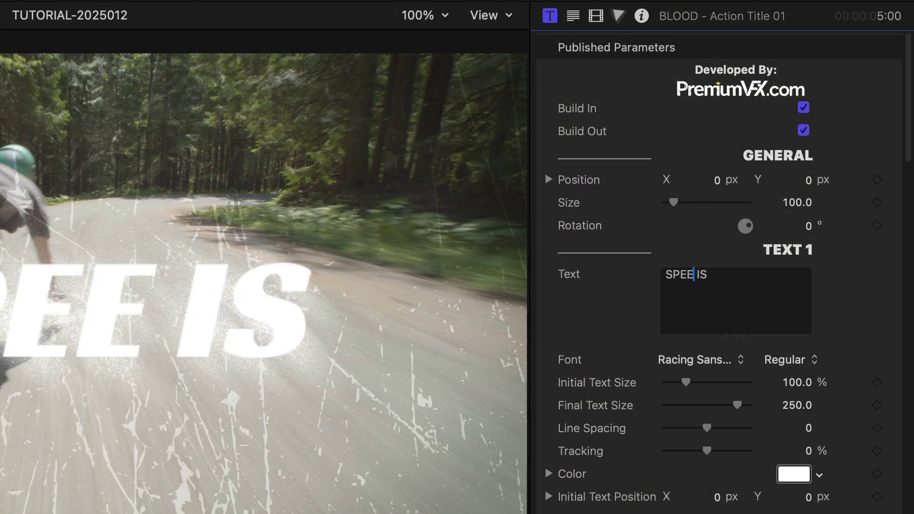
text(D)
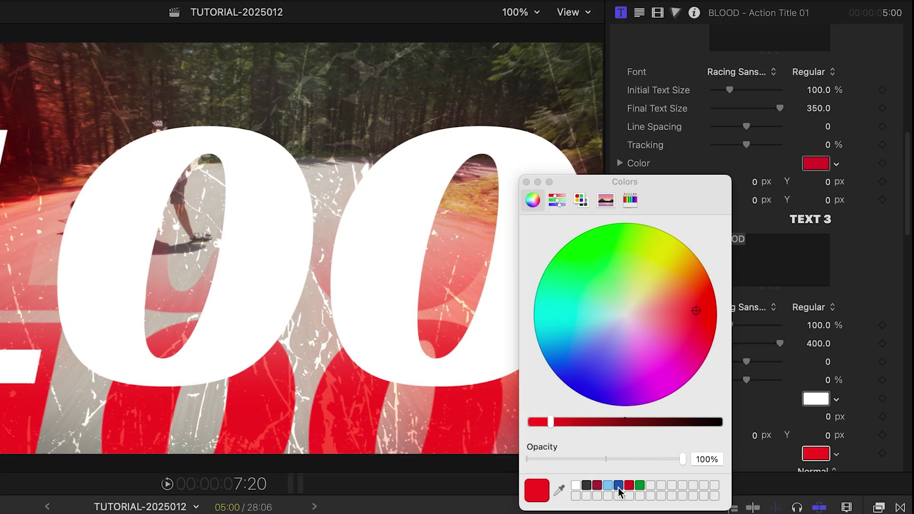
click(629, 486)
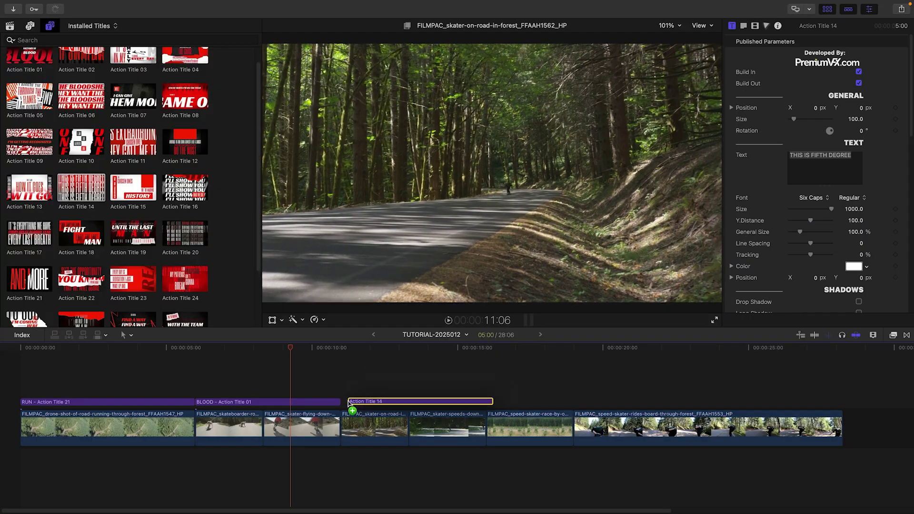
Step: Add Action Title 14 after the BLOOD title, extend it 3 seconds, and type ALWAYS GOING FASTER
drag(349, 403, 346, 408)
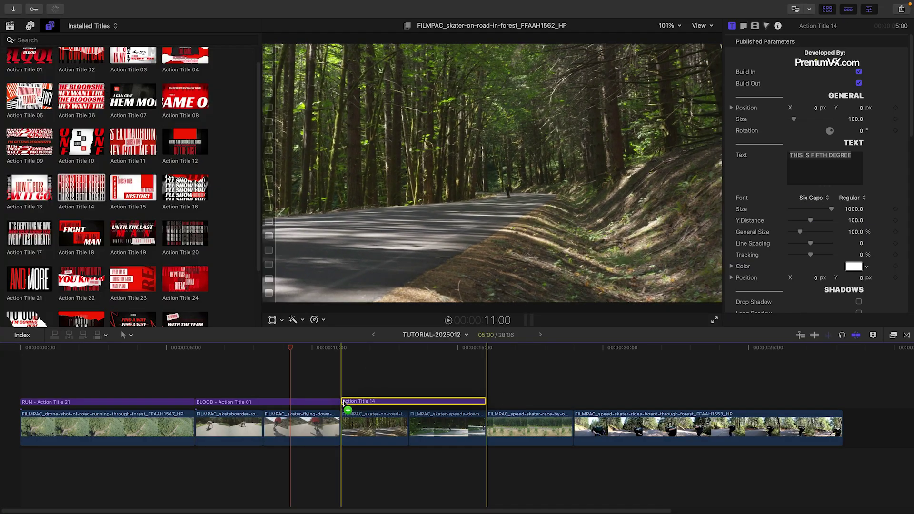
drag(485, 402, 571, 402)
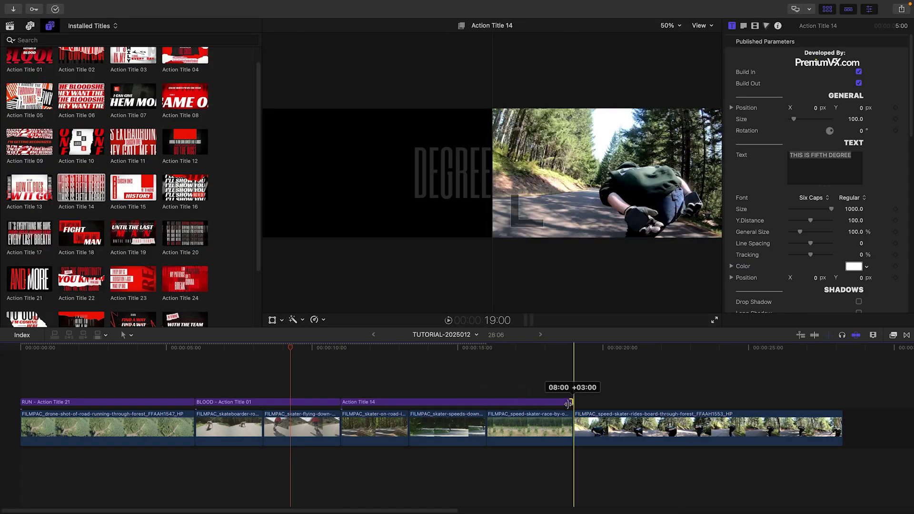
drag(356, 348, 428, 348)
scroll(818, 190, down, 10)
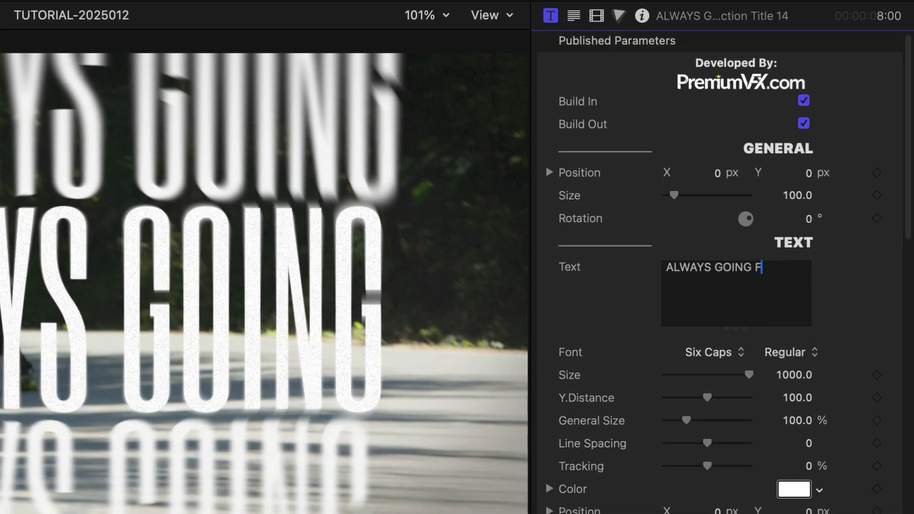
text(ASTER)
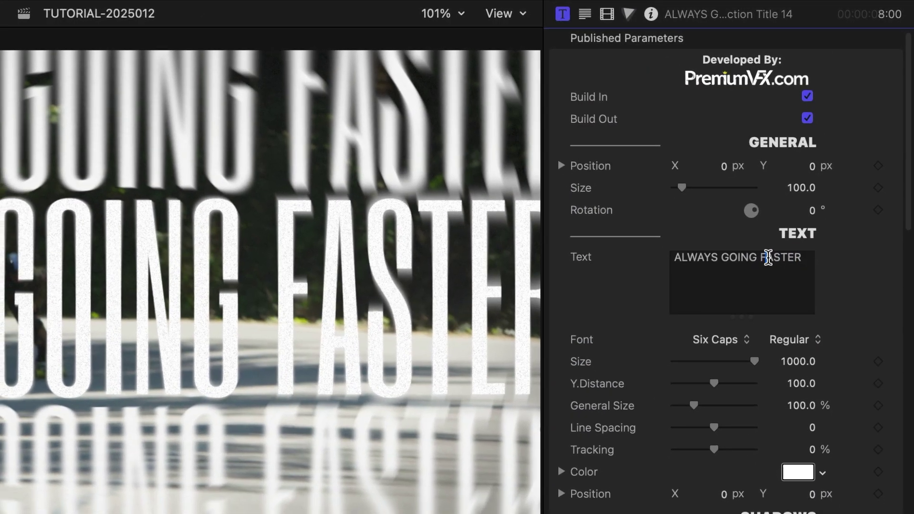
Step: Shrink the text size to 913.9, tighten line spacing, and nest the title in a compound clip
triple_click(768, 258)
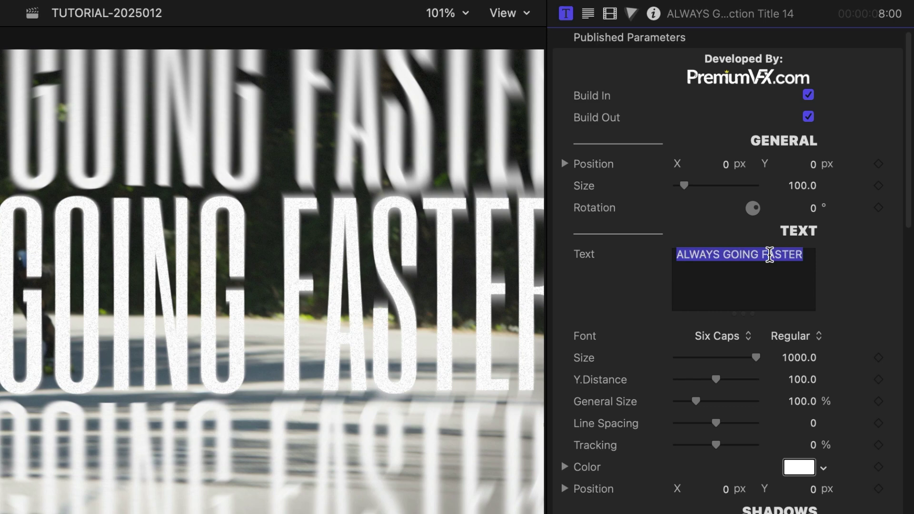
click(798, 361)
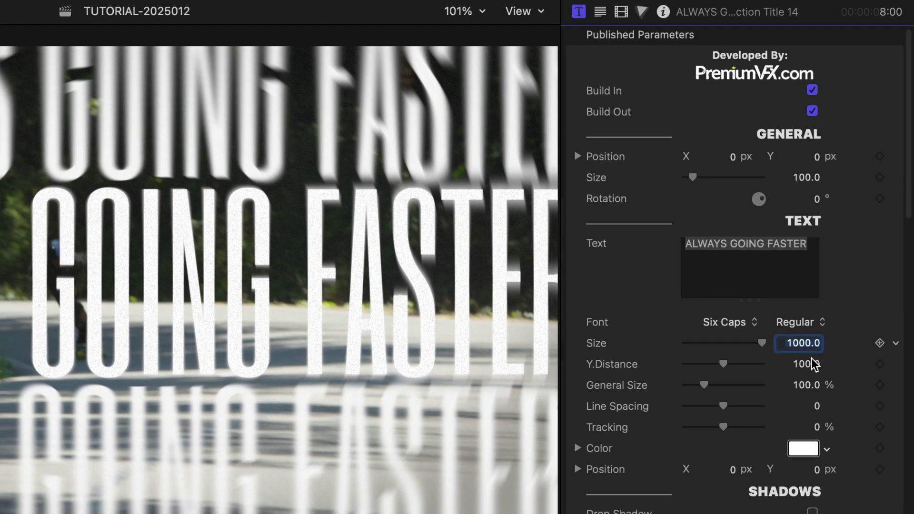
drag(811, 356, 785, 336)
drag(726, 356, 724, 357)
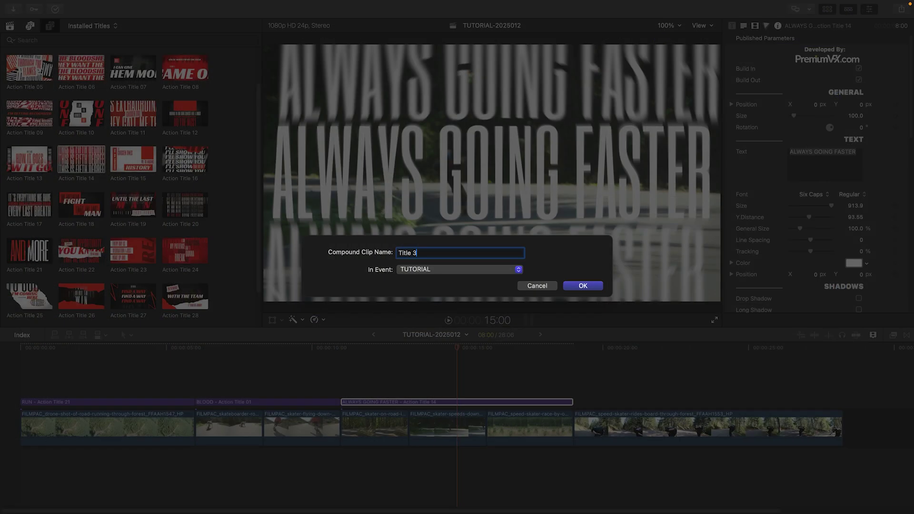
key(Return)
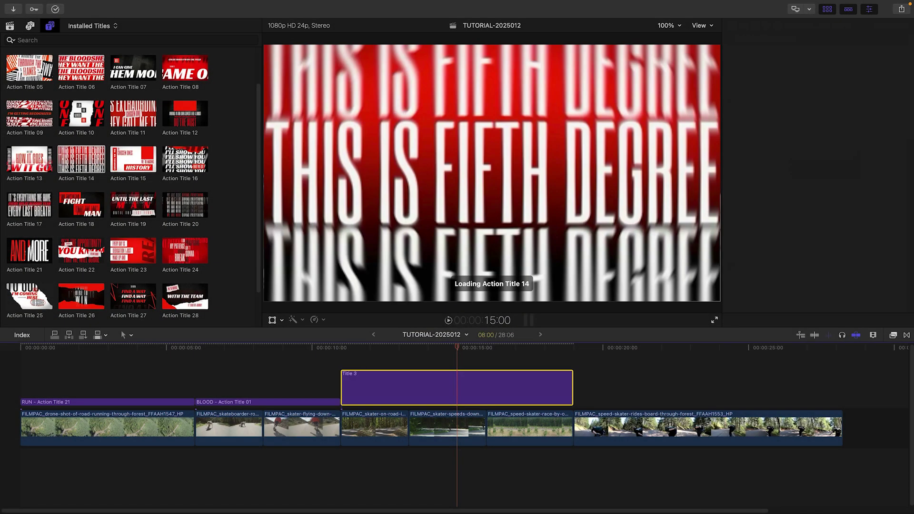
click(838, 53)
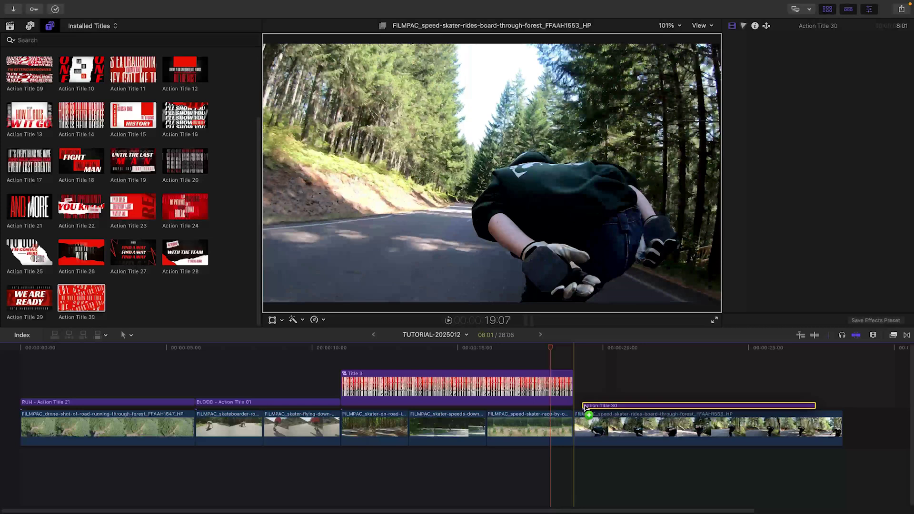
Step: Add Action Title 30 over the last clip, turn off Build Out, and retype its text as NOTHING TO SEE H
drag(574, 411, 606, 404)
key(space)
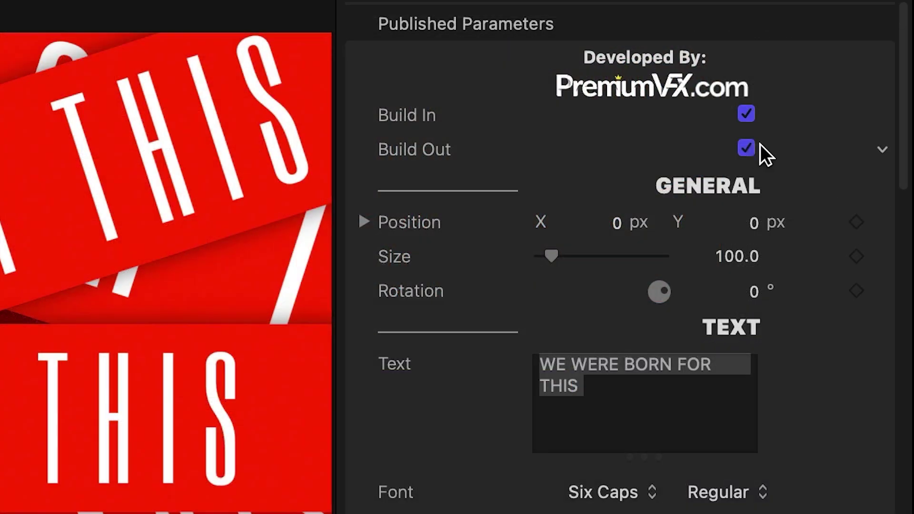
click(859, 83)
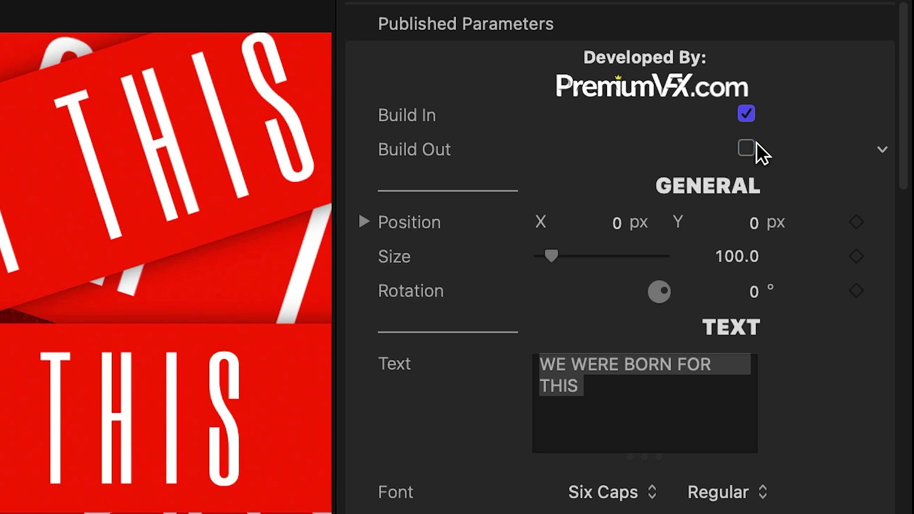
click(613, 387)
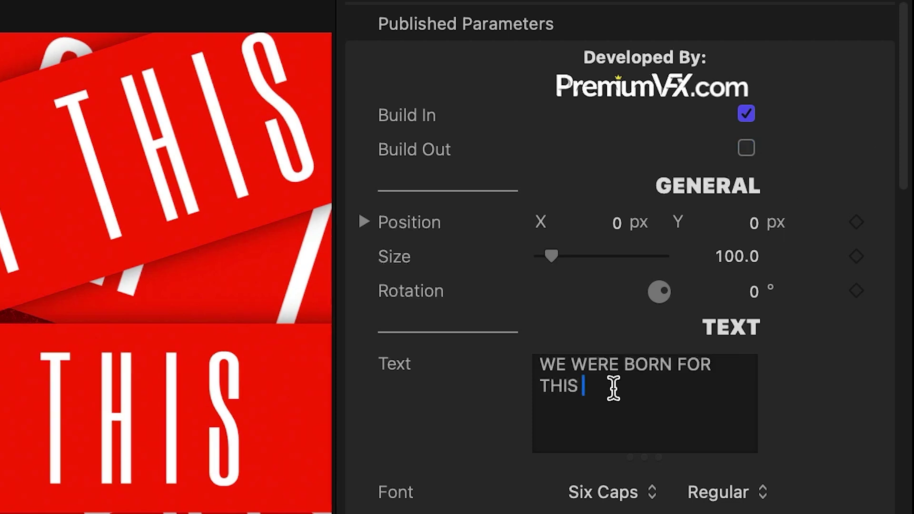
text(NOTHING TO S)
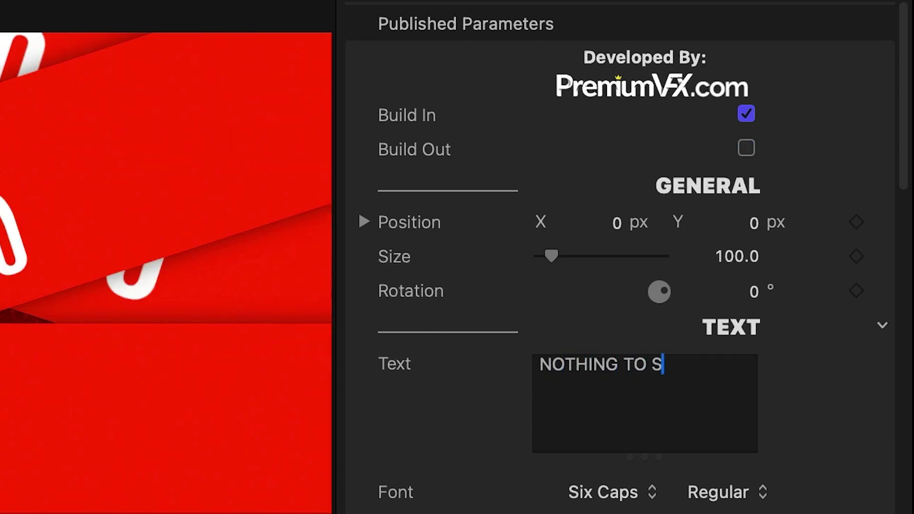
text(EE H)
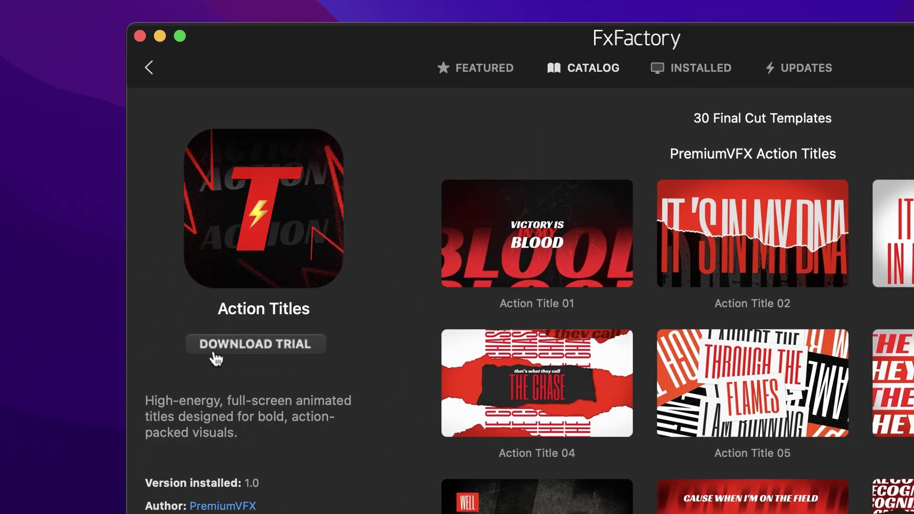
Step: Start the Download Trial for PremiumVFX Action Titles from its FxFactory catalog page
click(309, 356)
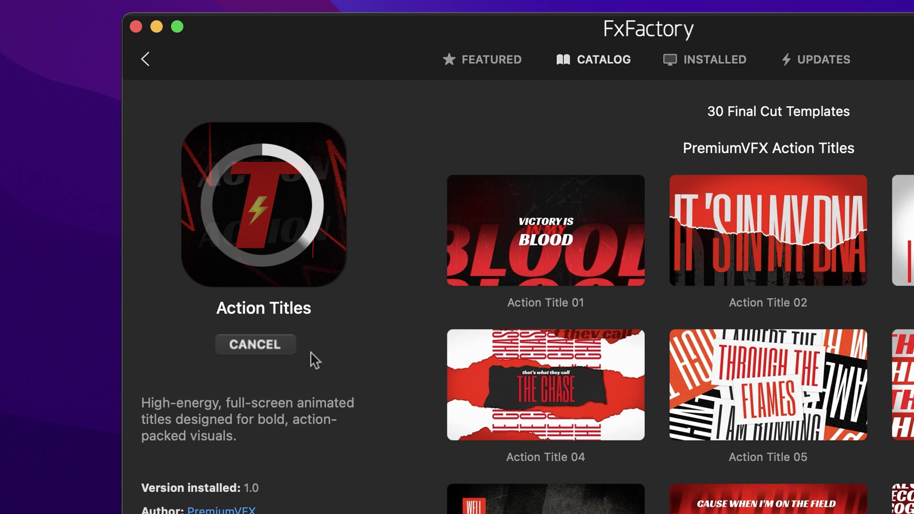